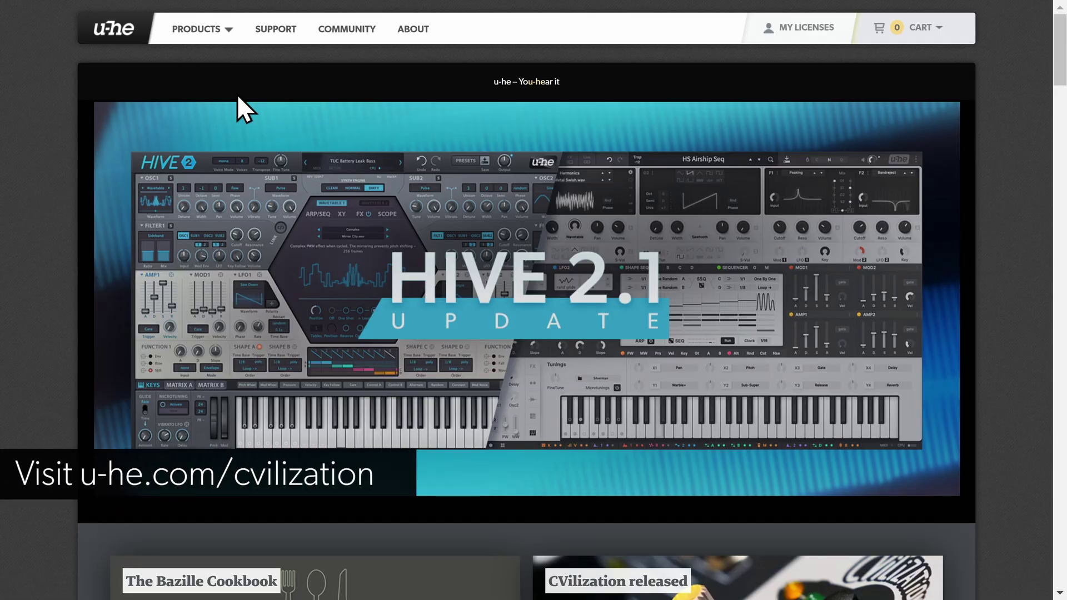
Save the CVilization firmware 1.0.1 zip from the CVilization product page into Downloads.
click(231, 35)
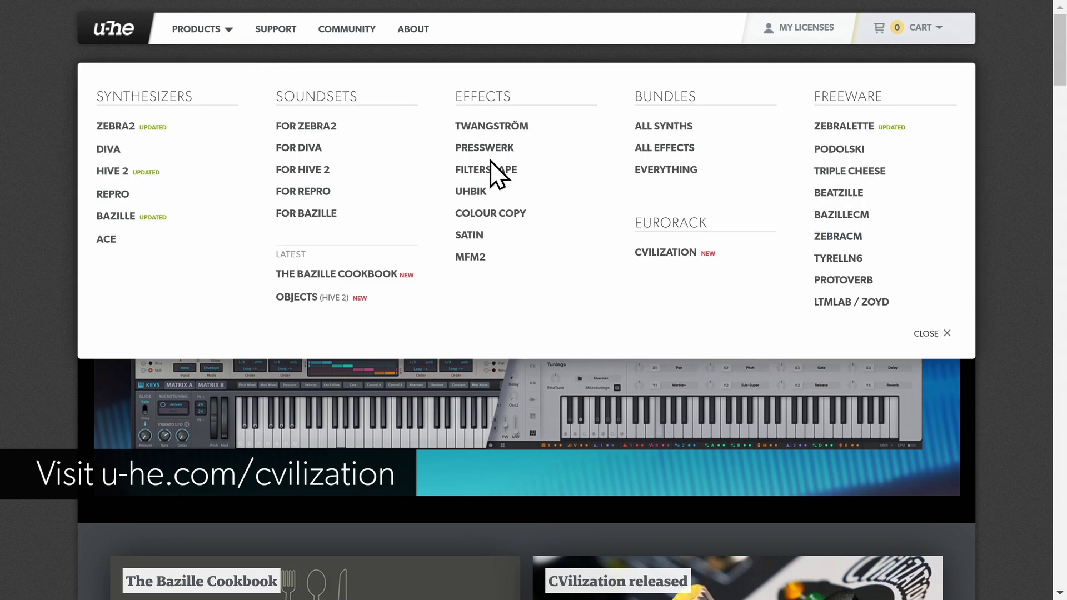
click(682, 271)
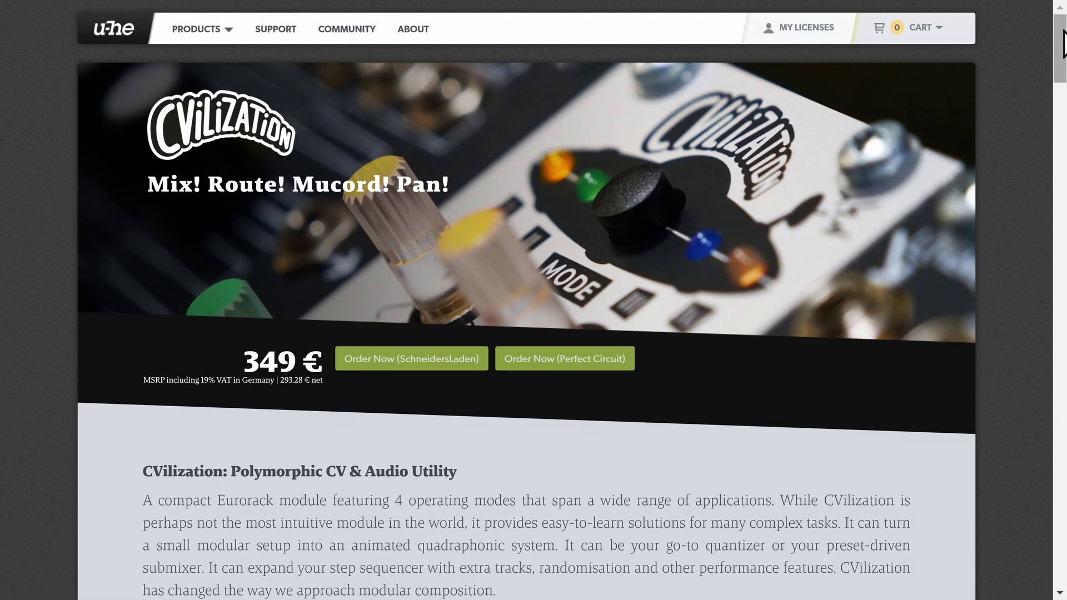
drag(1063, 44, 1059, 440)
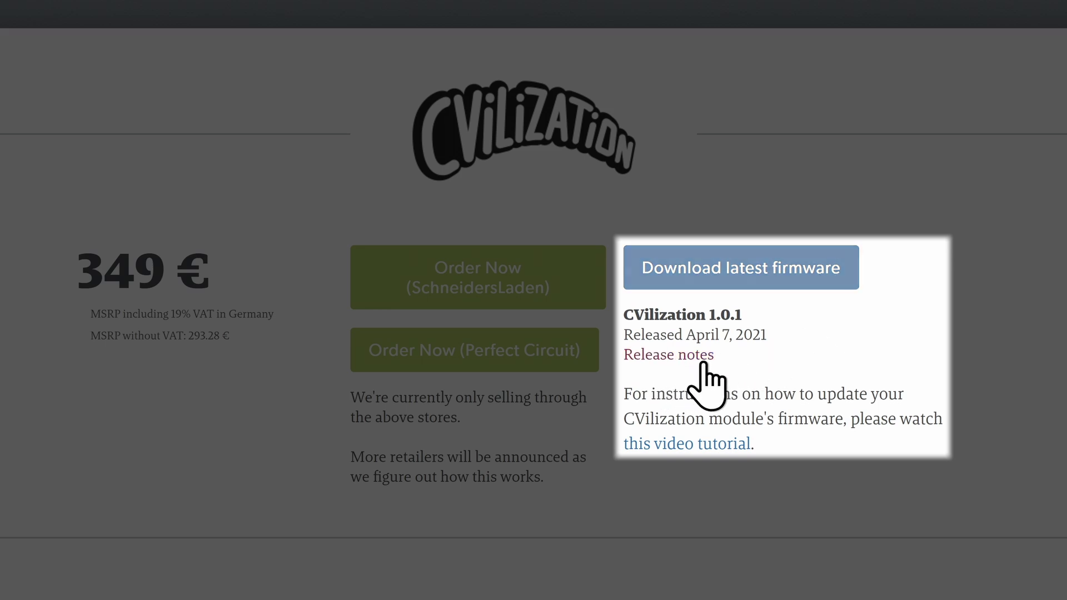
click(834, 285)
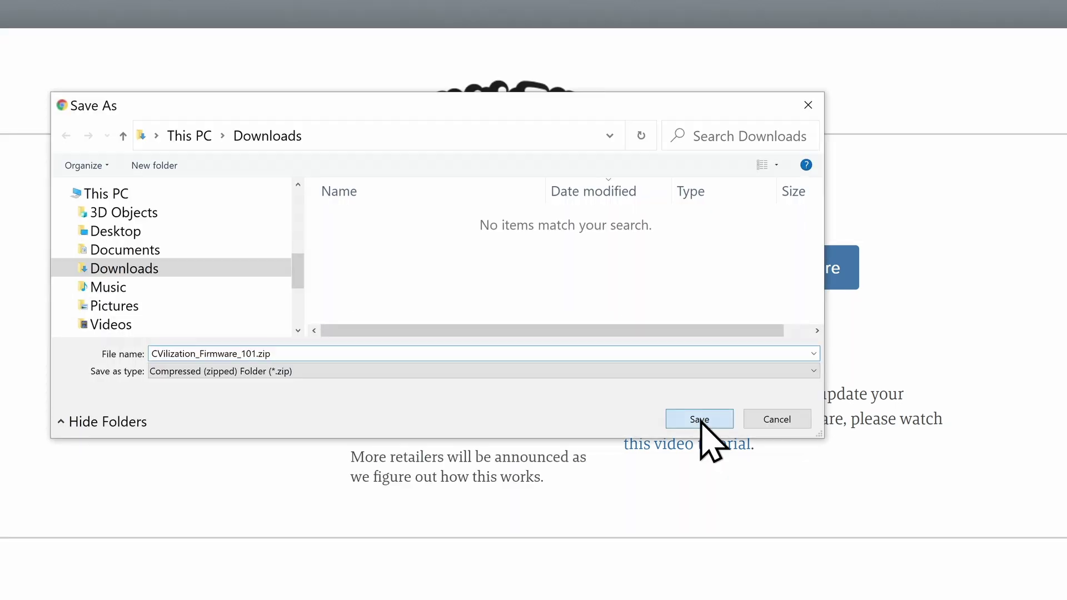
click(700, 420)
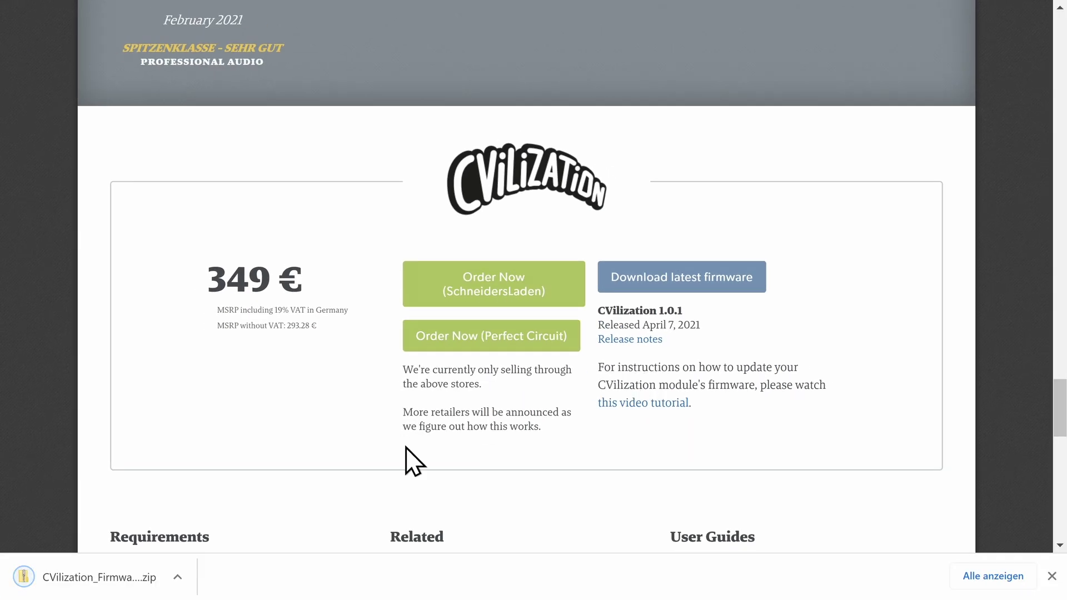
Copy cvlizUpd.ebi from the zip onto CVILIZATION (Z:) and verify it is there.
click(124, 588)
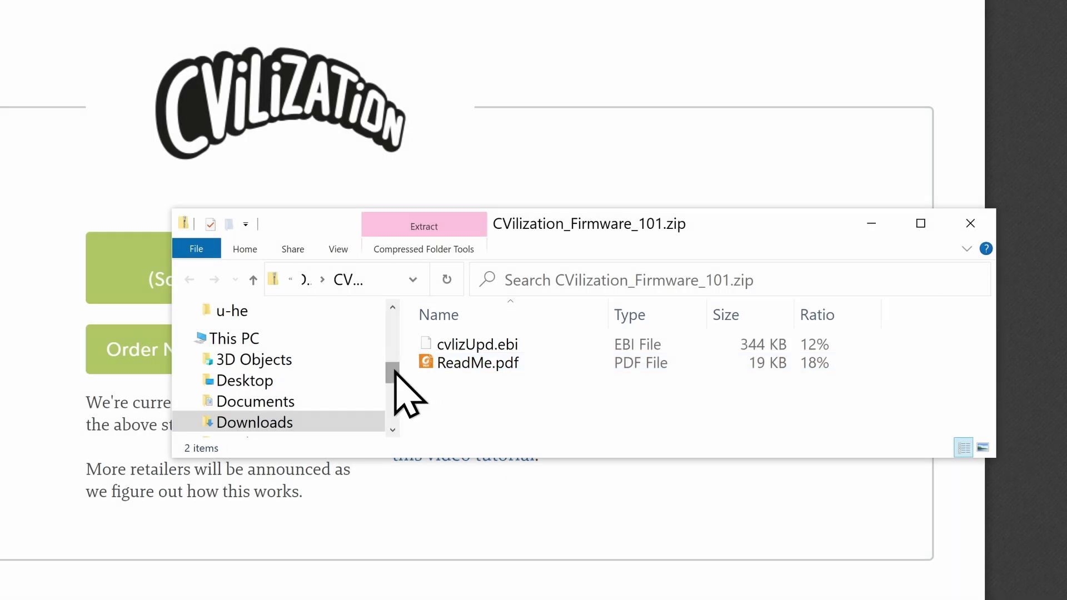
drag(394, 372, 394, 408)
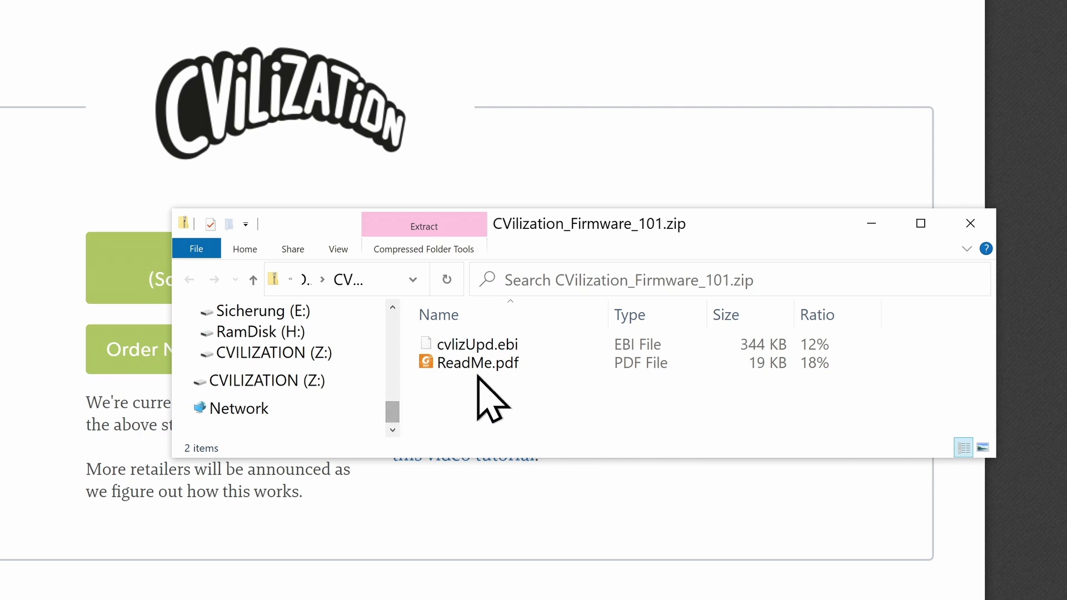
click(487, 344)
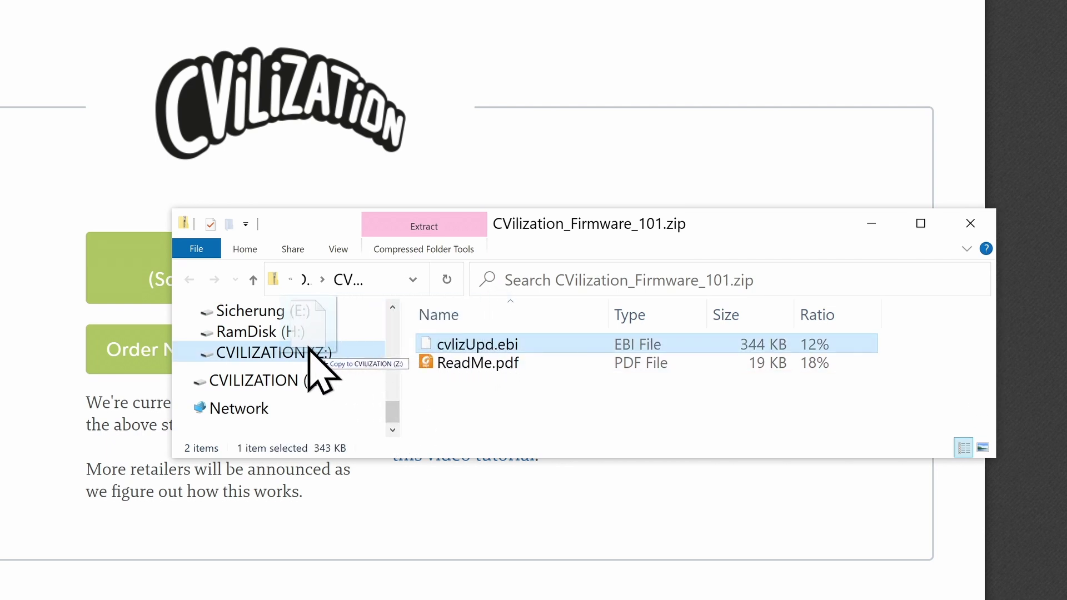
click(292, 353)
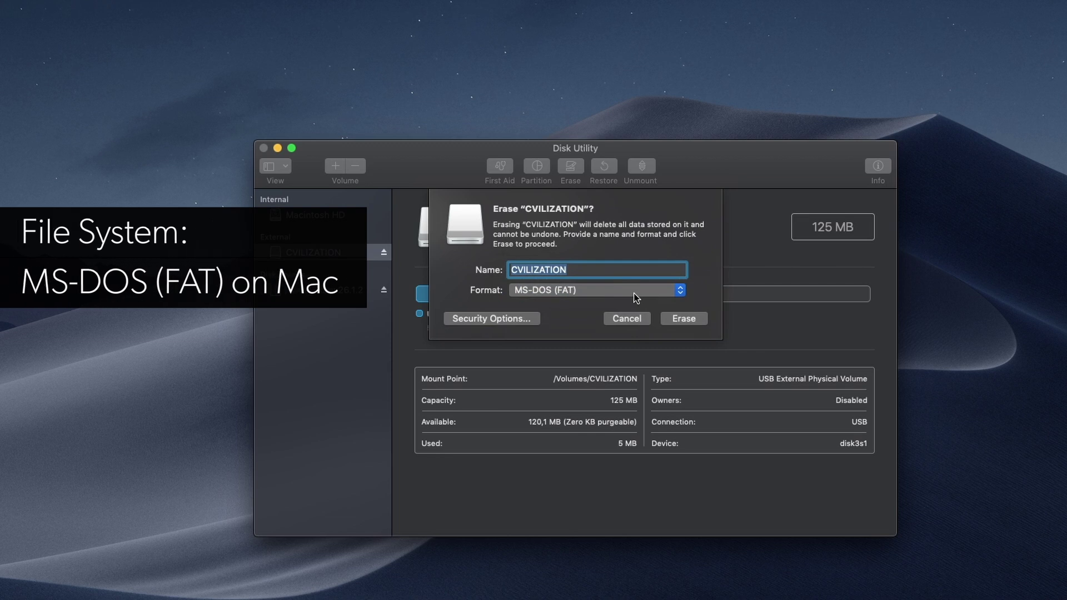
Choose MS-DOS (FAT) in Disk Utility and FAT32 in the Windows Format dialog for the card.
click(633, 298)
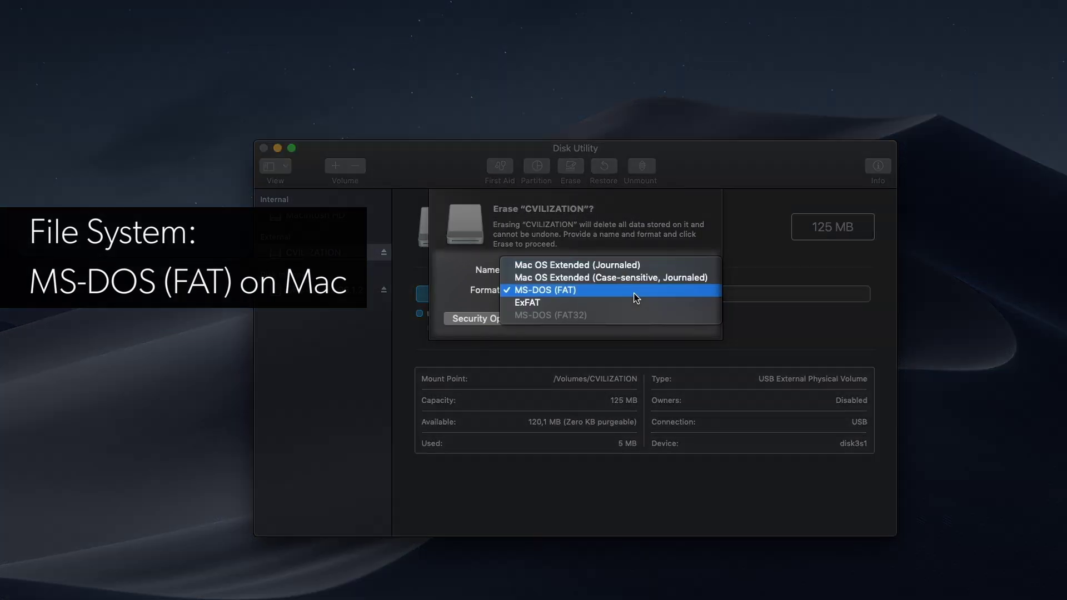
click(634, 294)
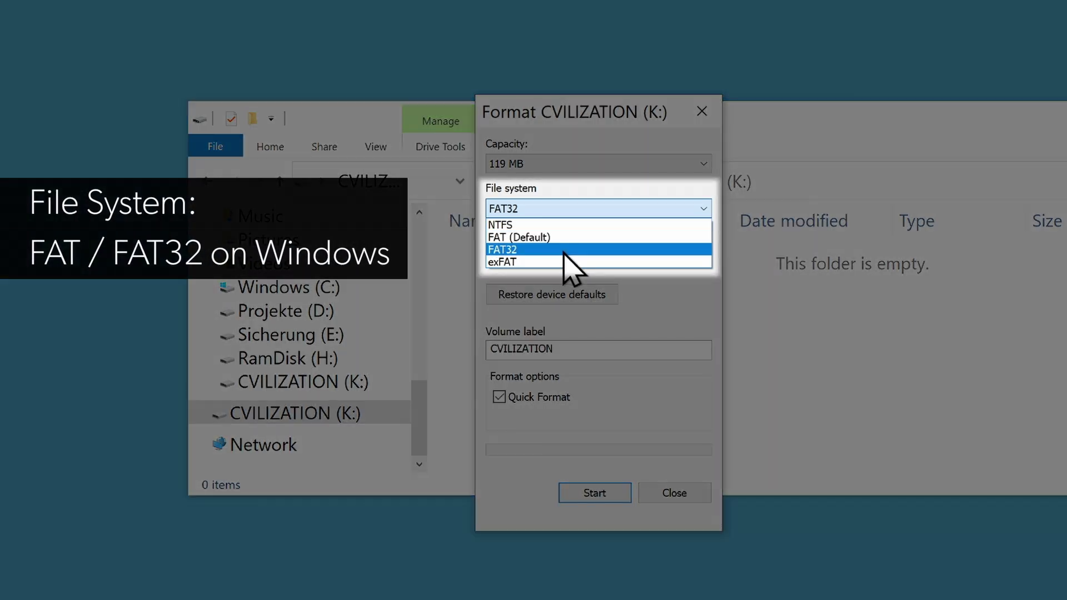
click(564, 253)
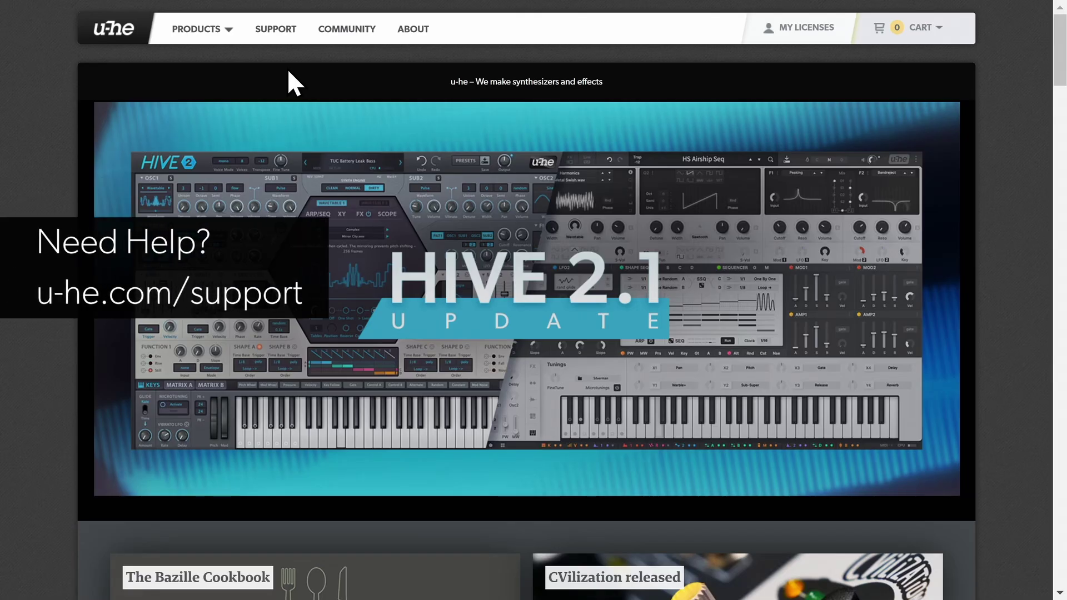
On the Support page, choose 'Send a question or comment' as the contact form topic.
click(294, 36)
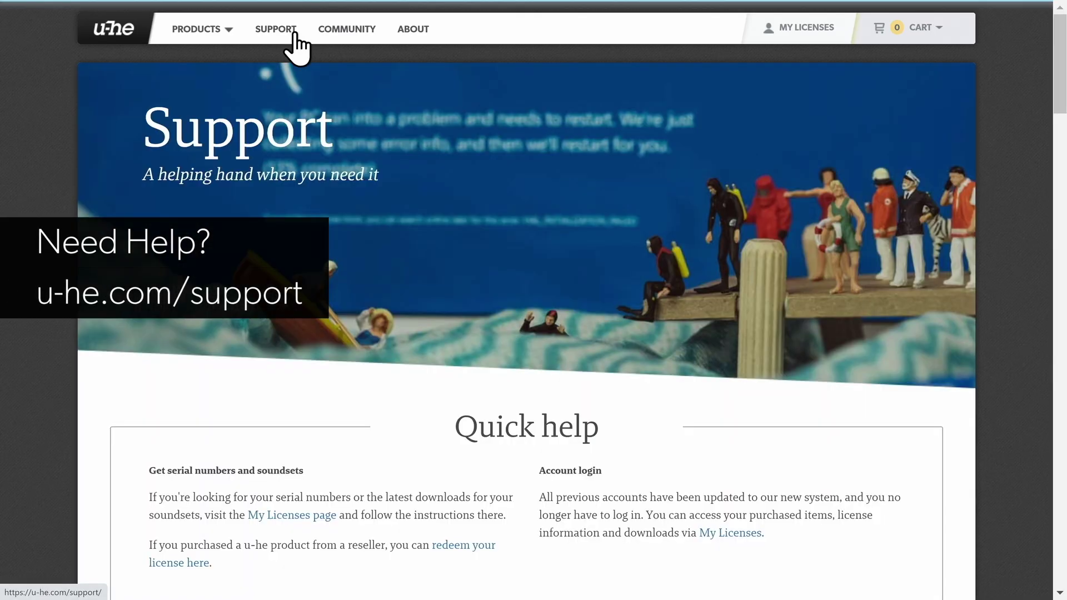
drag(1060, 71, 1063, 390)
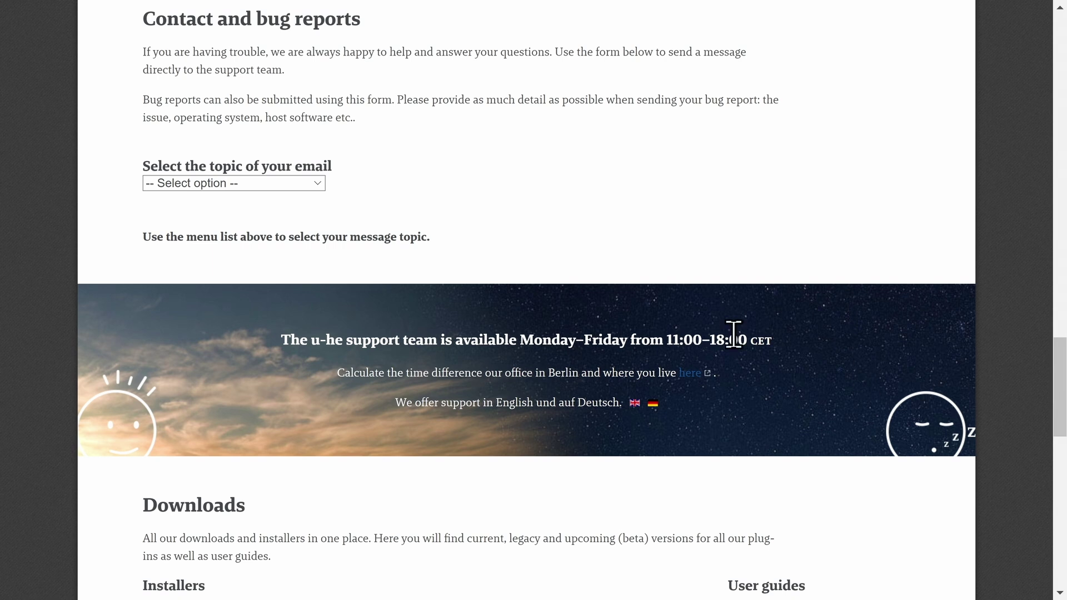
click(322, 186)
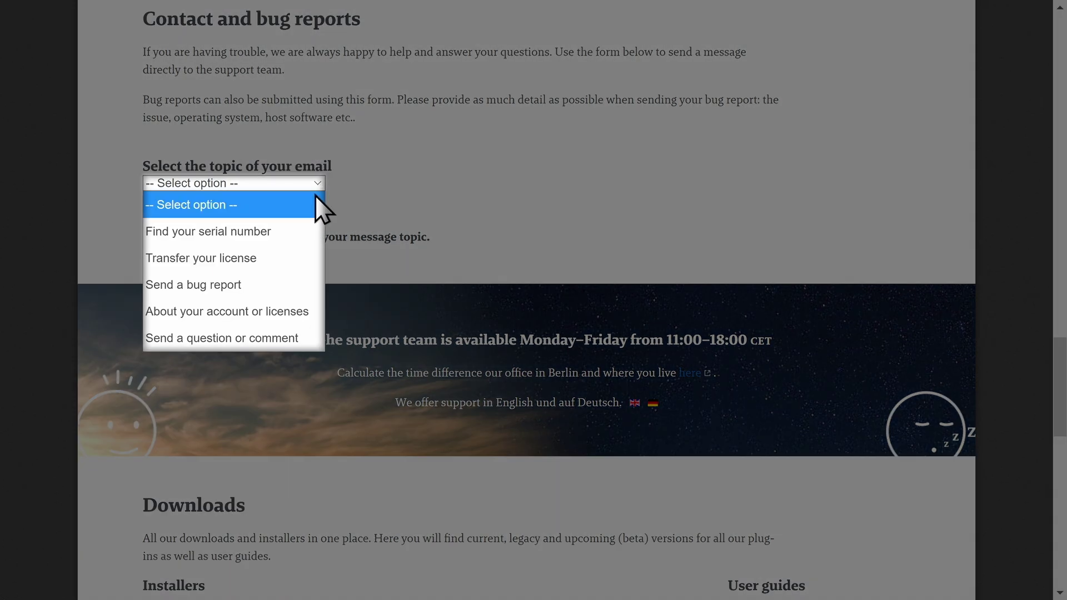
click(321, 338)
scroll(778, 273, down, 1)
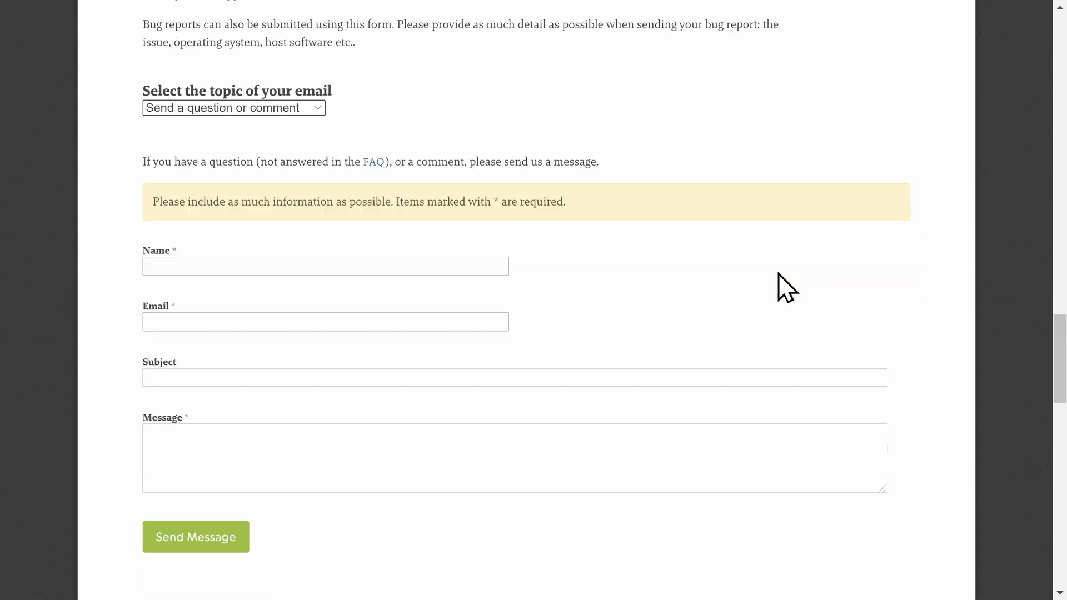